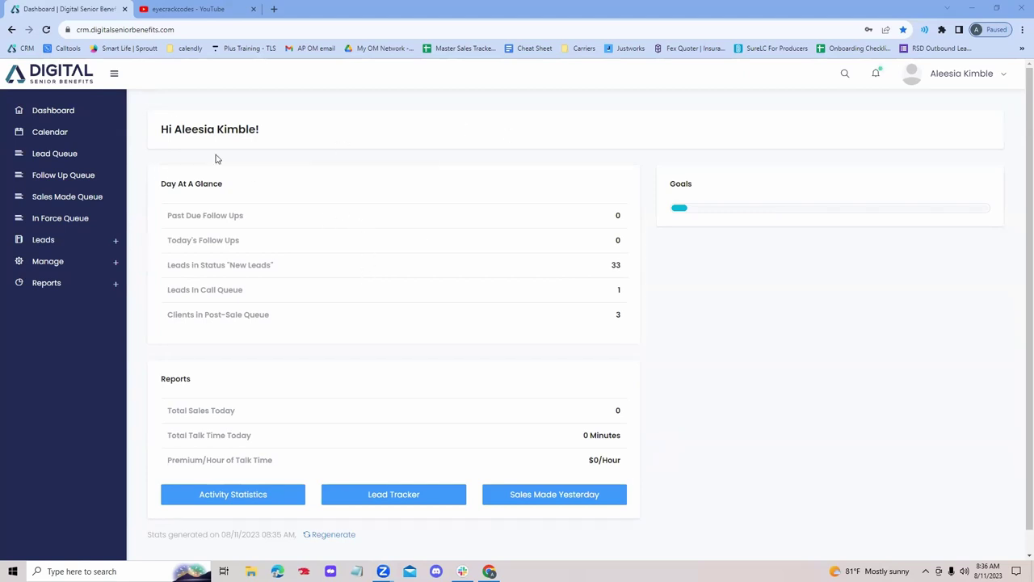
Step: Open the Calls Report and set its time period to Custom
left_click(48, 282)
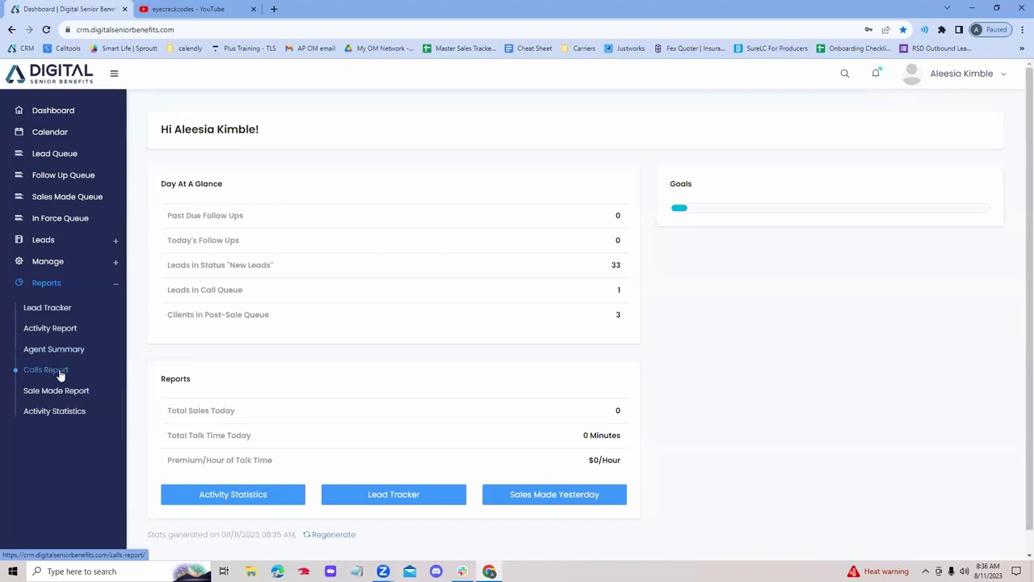
left_click(59, 372)
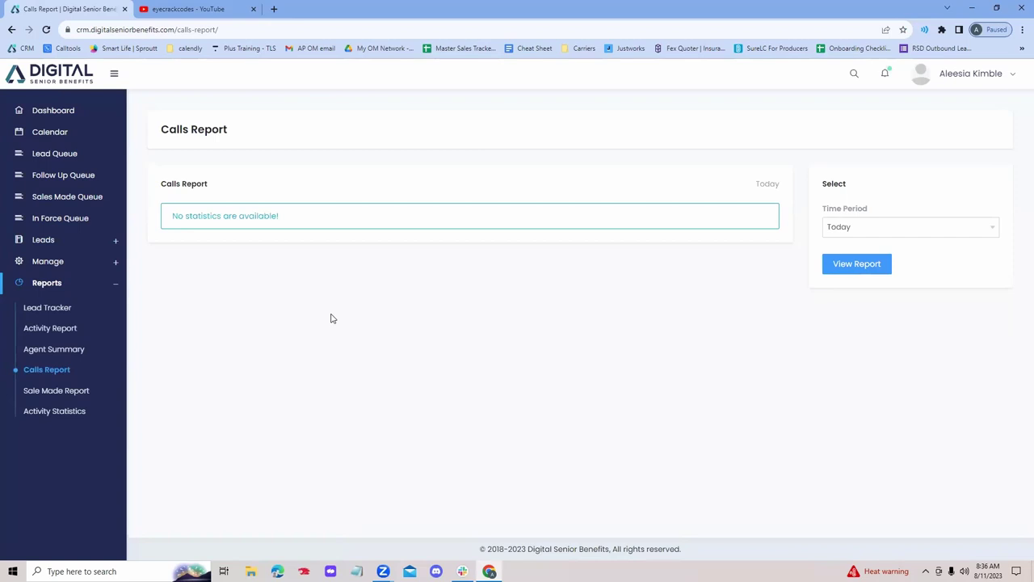
left_click(837, 229)
scroll(843, 347, "down", 2)
left_click(841, 338)
left_click(826, 233)
left_click(849, 362)
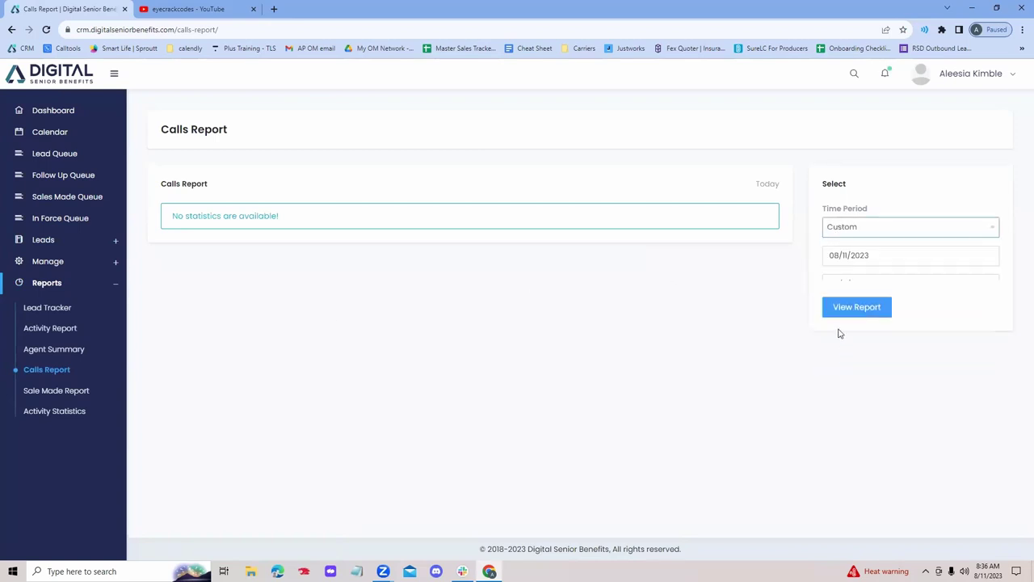
Step: Set the report's start date to 08/01/2023, view the report and examine the total calls
left_click(840, 261)
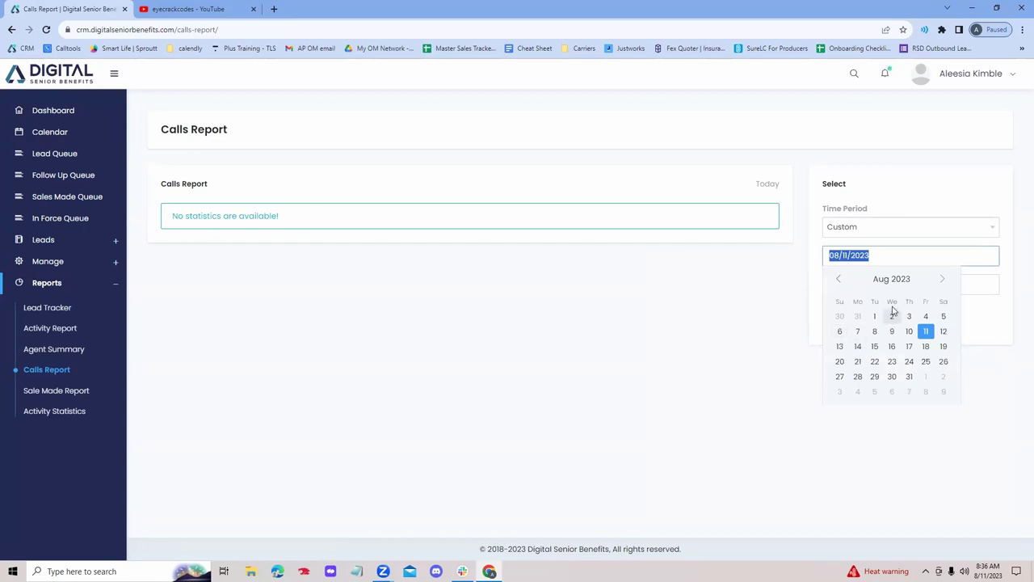
left_click(876, 318)
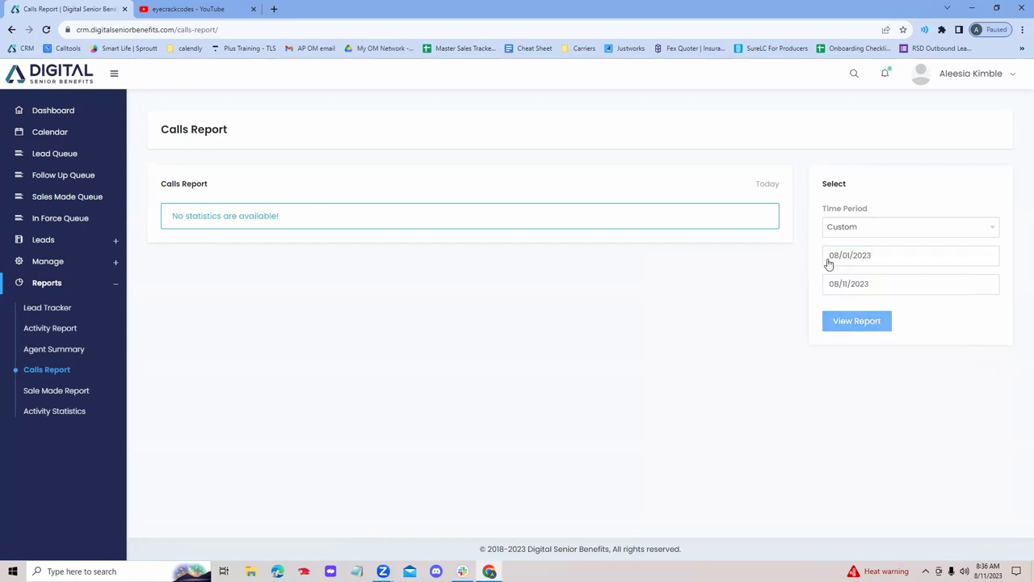
left_click(844, 321)
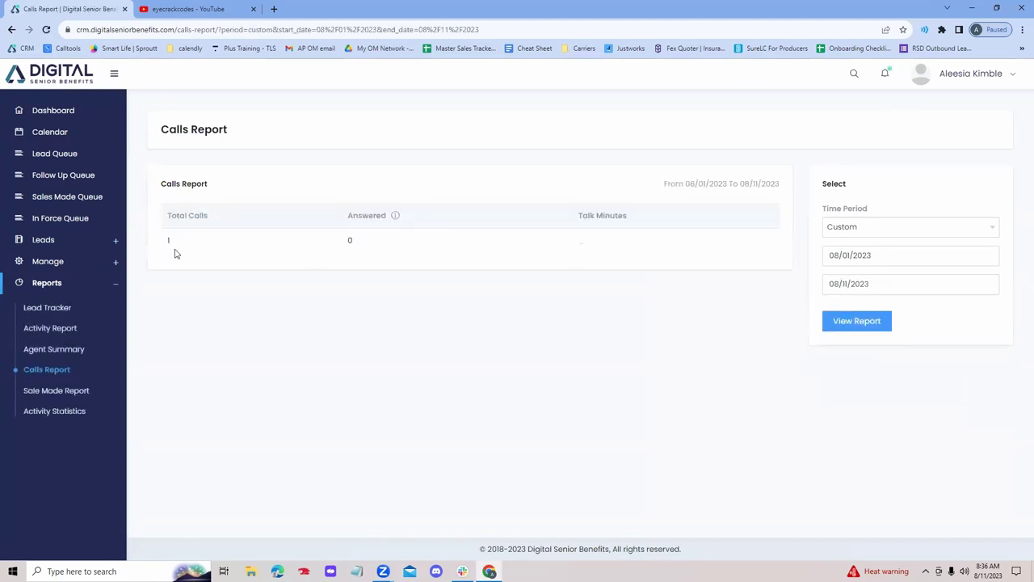
left_click_drag(174, 254, 148, 237)
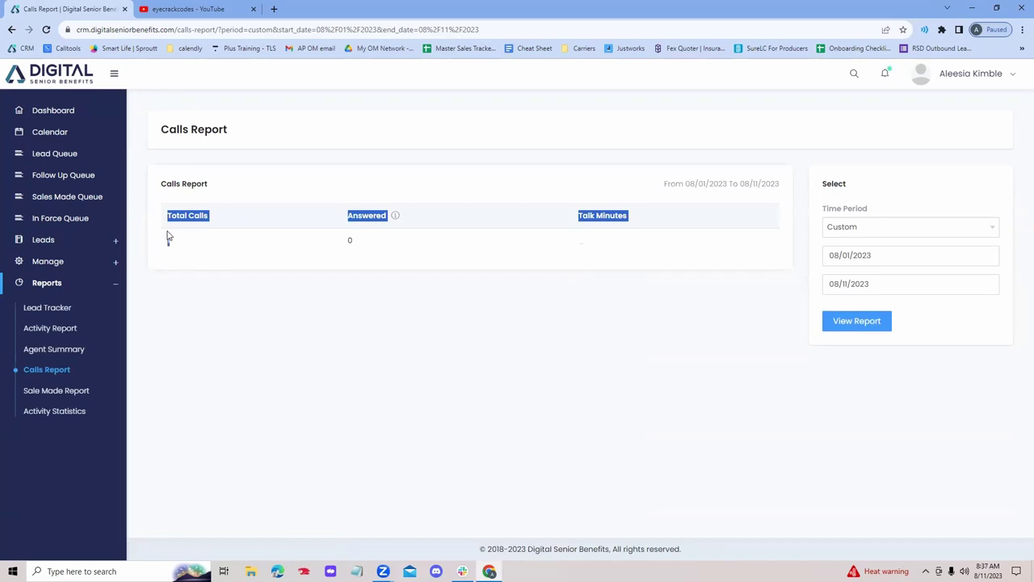
left_click(212, 263)
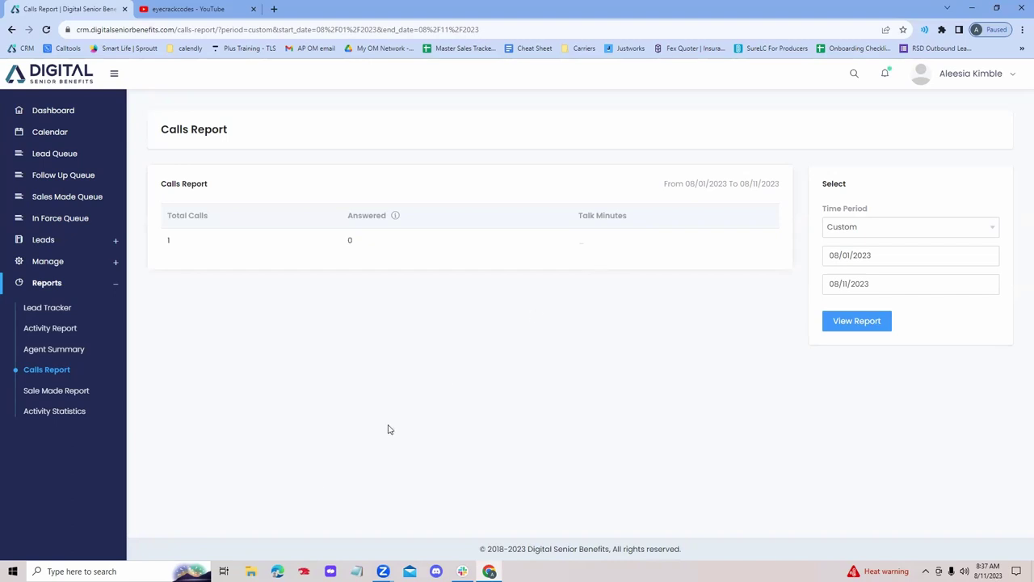
Step: Switch to Notepad, note "600 mins" and "249 mins" on separate lines, and move the window clear of the report table
left_click(357, 572)
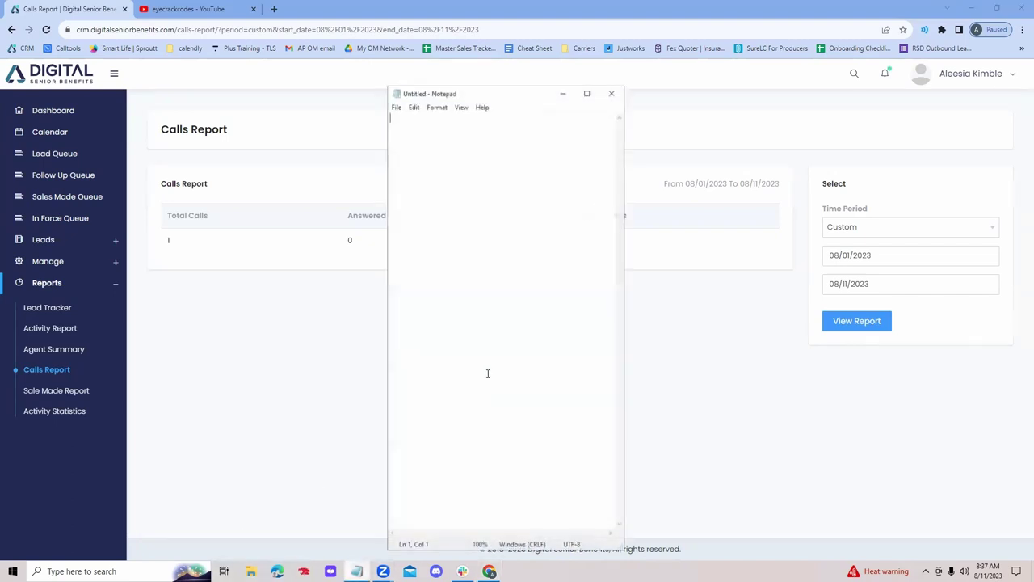
type("600")
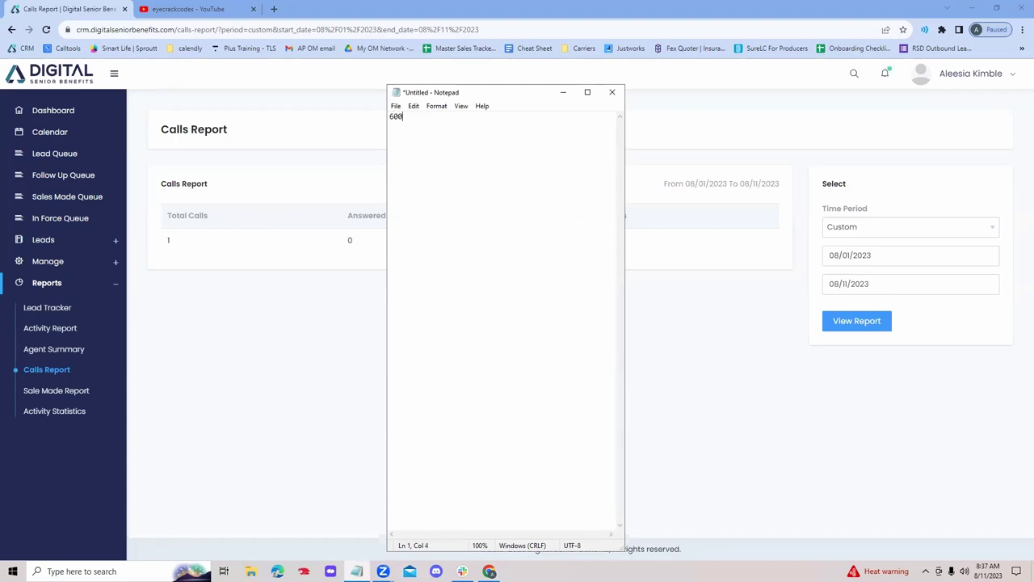
type("249")
type(" mins")
type(" mins")
left_click_drag(477, 94, 468, 378)
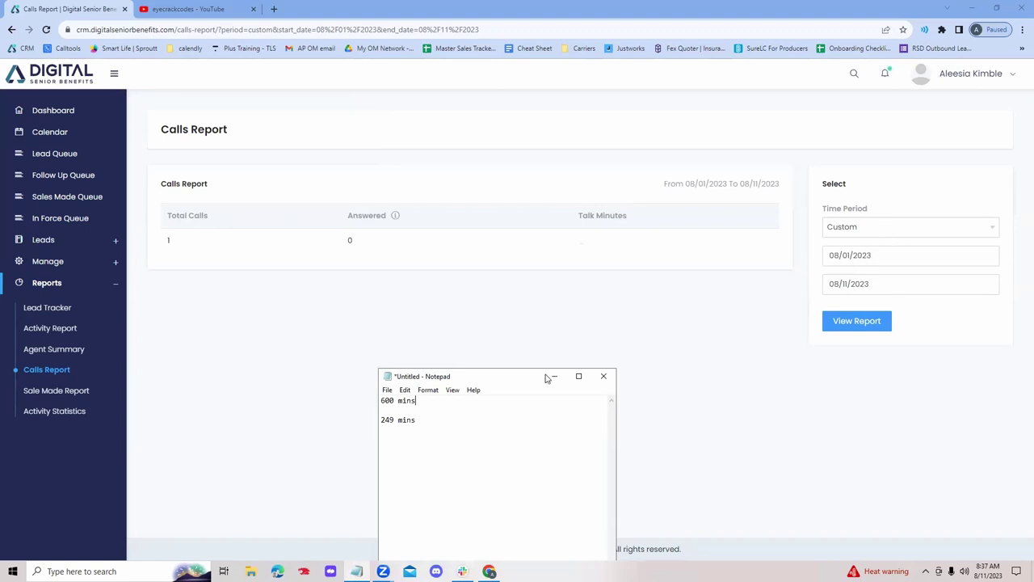
Step: Add "one call equals one minute" after "600 mins", widen the note window and highlight the added words
left_click_drag(502, 380, 511, 316)
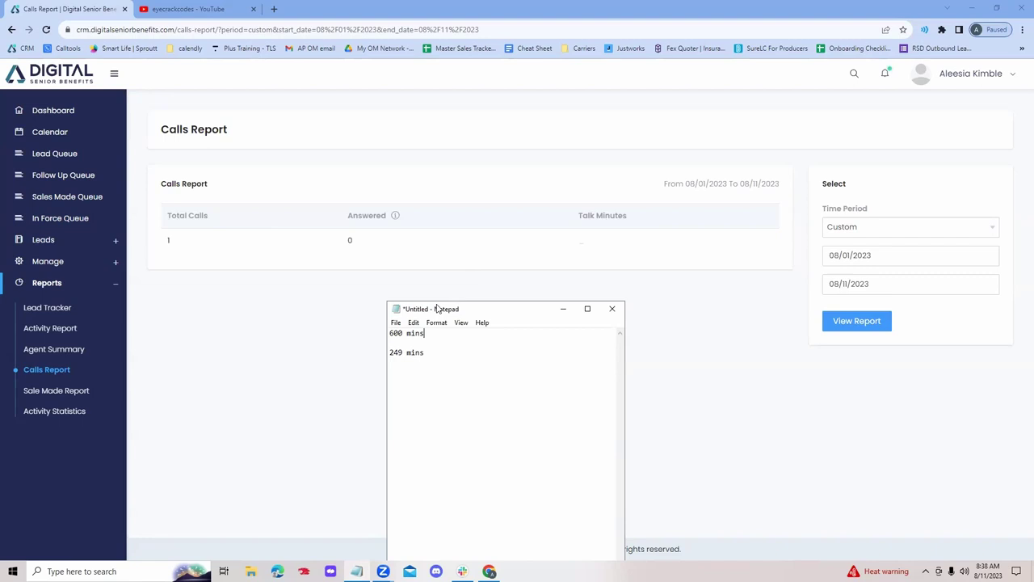
left_click_drag(443, 309, 374, 209)
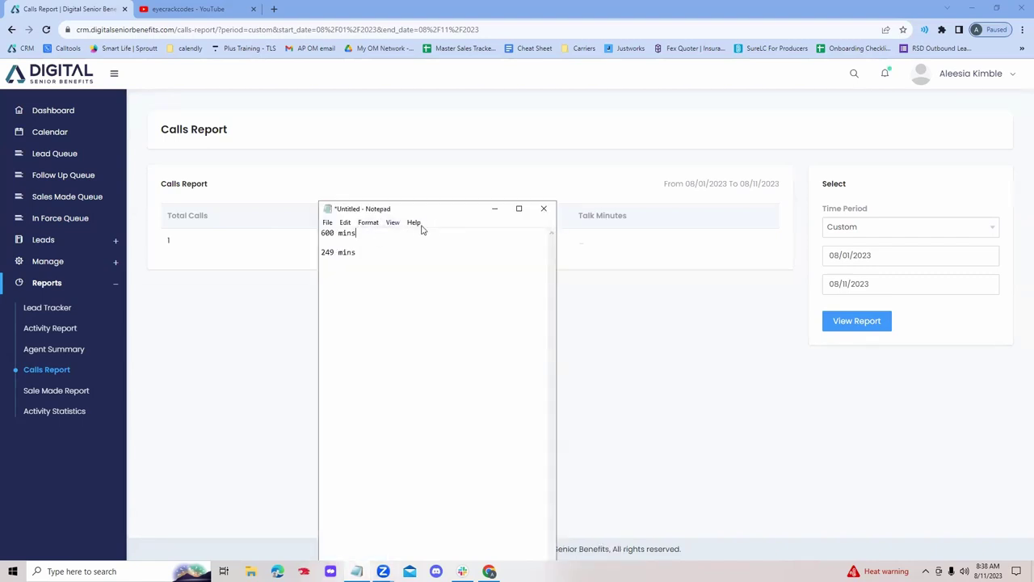
type("one call equals one minute")
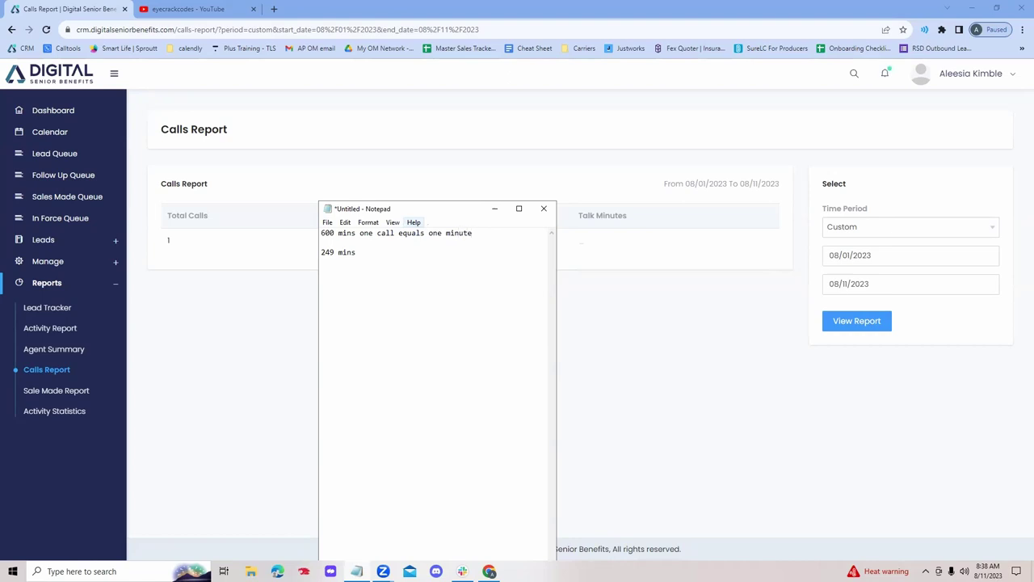
left_click_drag(554, 259, 842, 259)
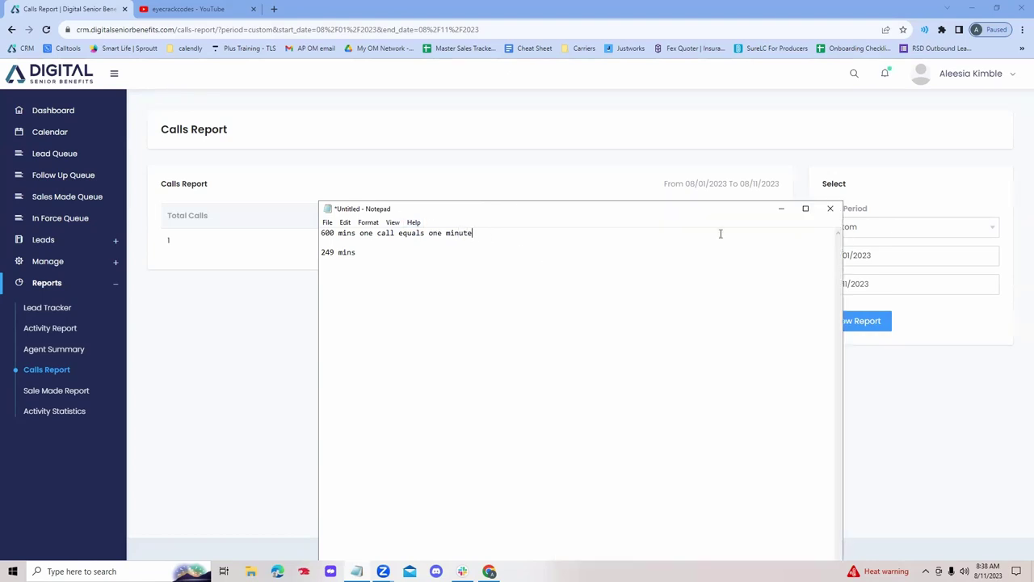
left_click_drag(560, 212, 554, 173)
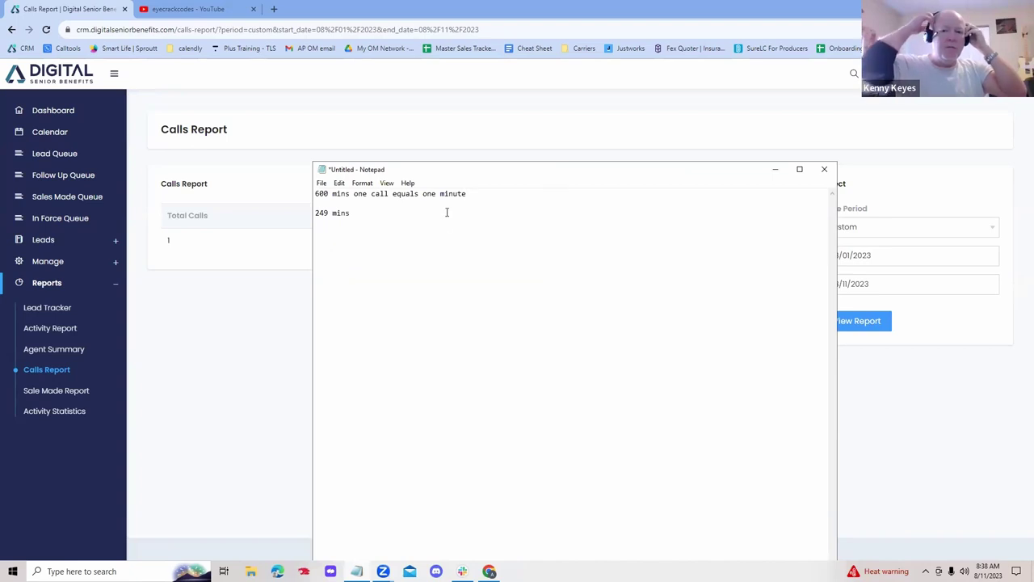
double_click(445, 195)
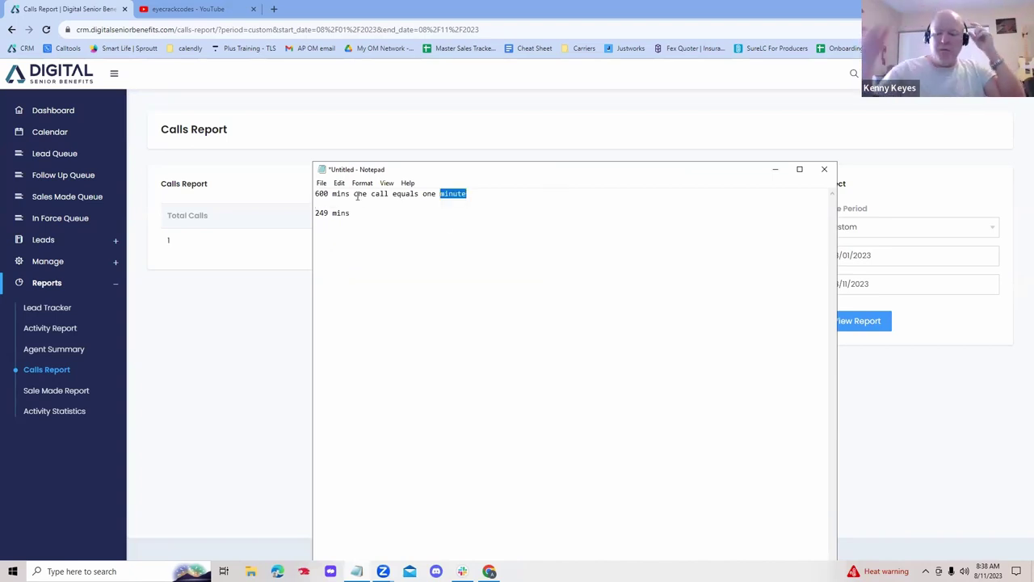
left_click_drag(356, 195, 491, 194)
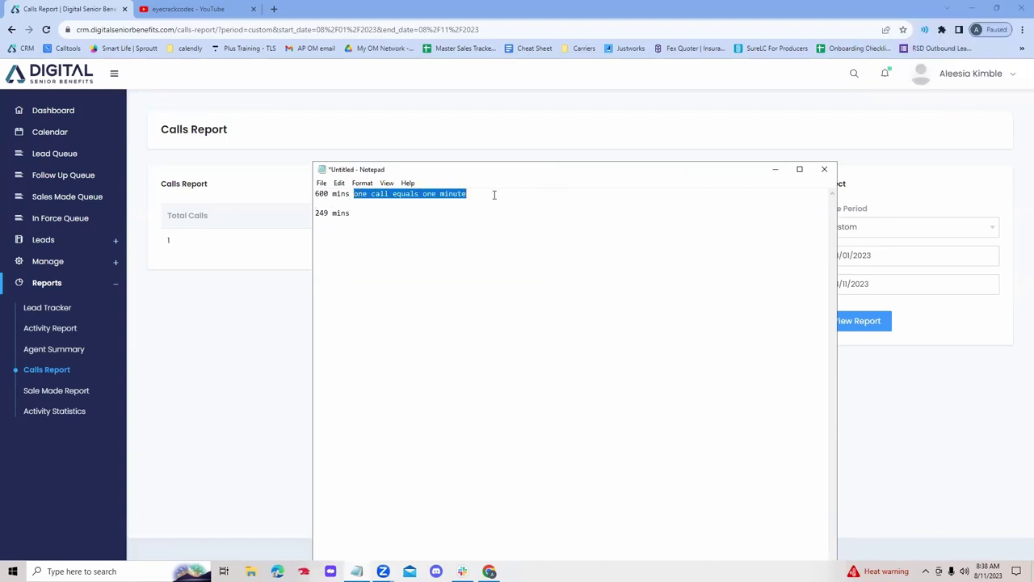
Step: Search Google in a new browser tab for "how many hours is 600 minutes"
left_click(368, 50)
key("ctrl+t")
type("how  mn")
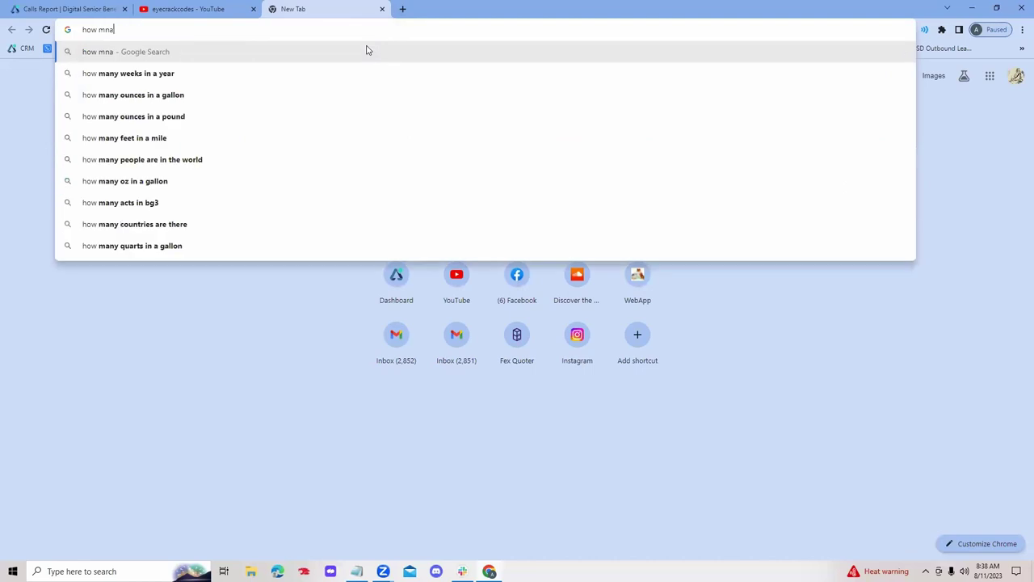
key("BackSpace")
type("any hou")
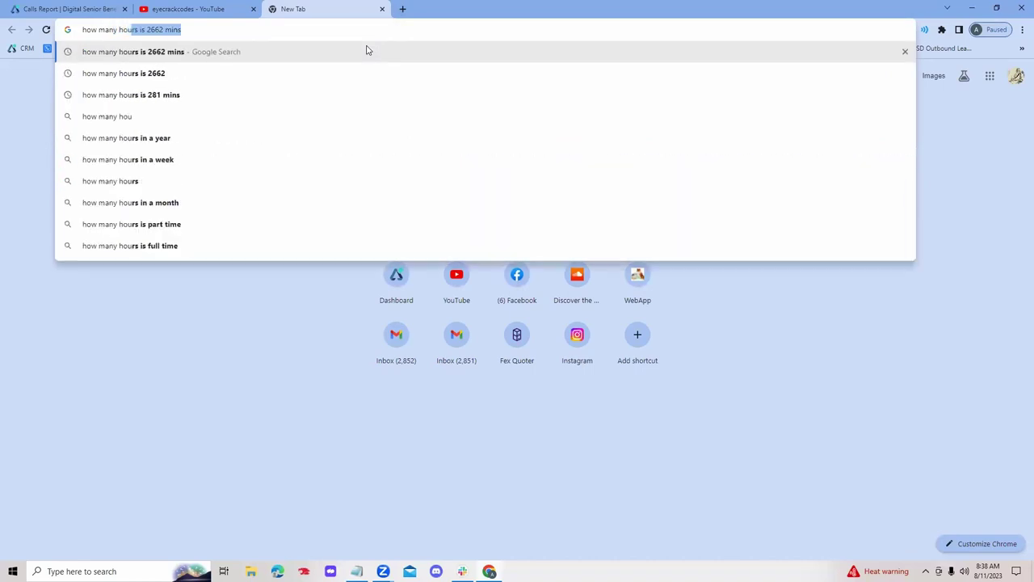
key("Right")
key("BackSpace")
key("BackSpace")
key("BackSpace")
key("BackSpace")
key("BackSpace")
key("BackSpace")
key("BackSpace")
key("BackSpace")
key("BackSpace")
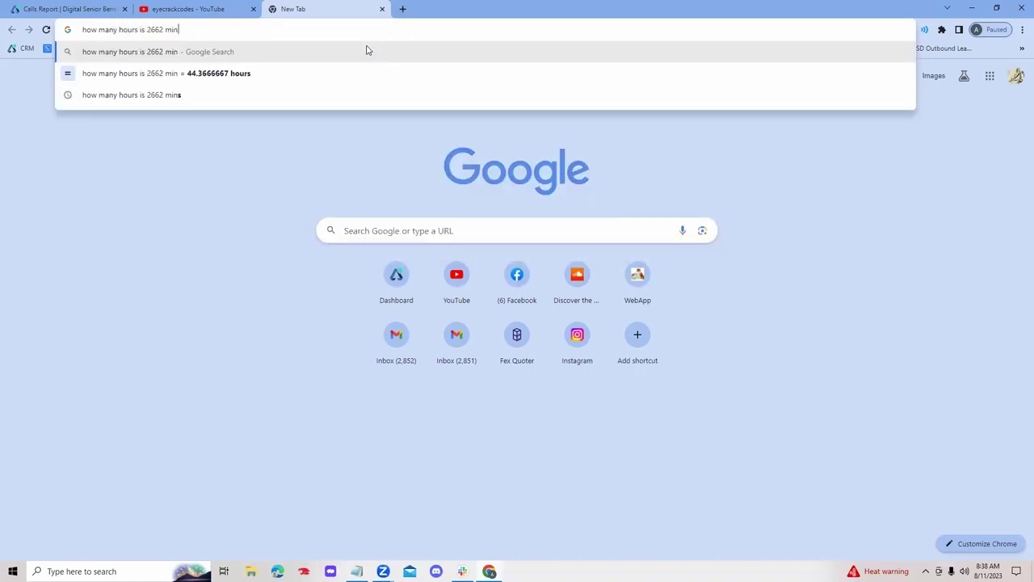
type("600 minuts")
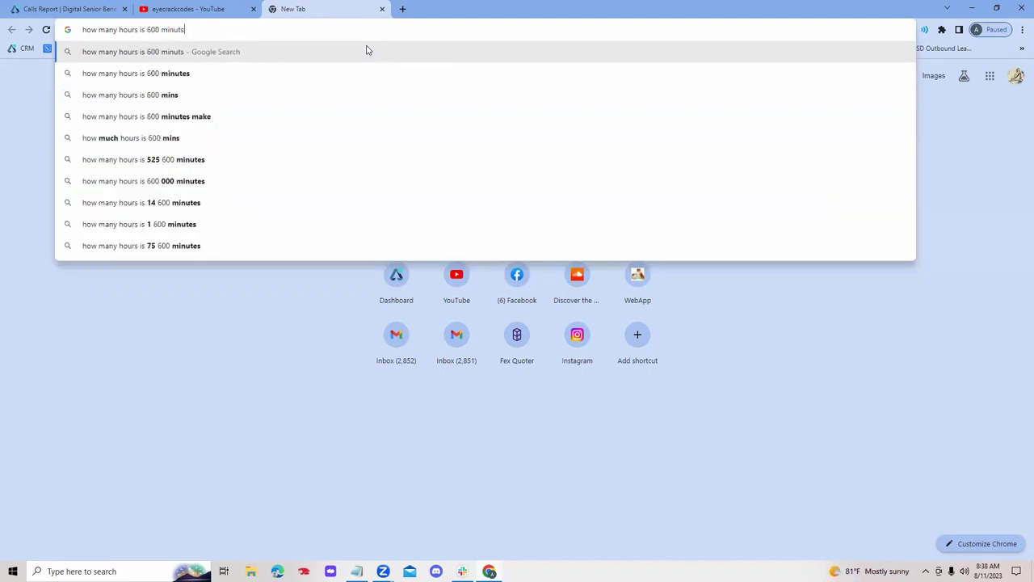
key("BackSpace")
type("es")
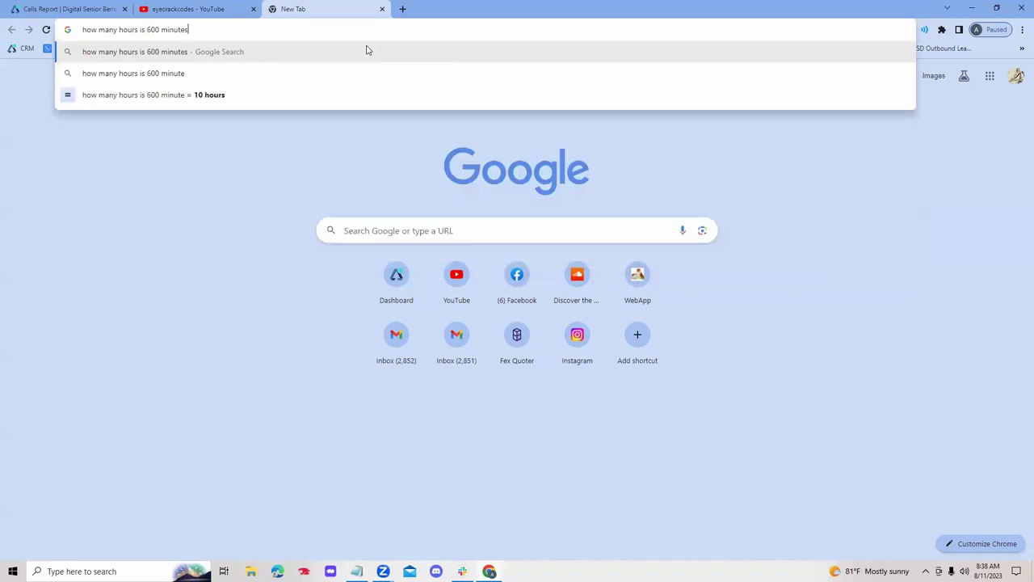
key("Return")
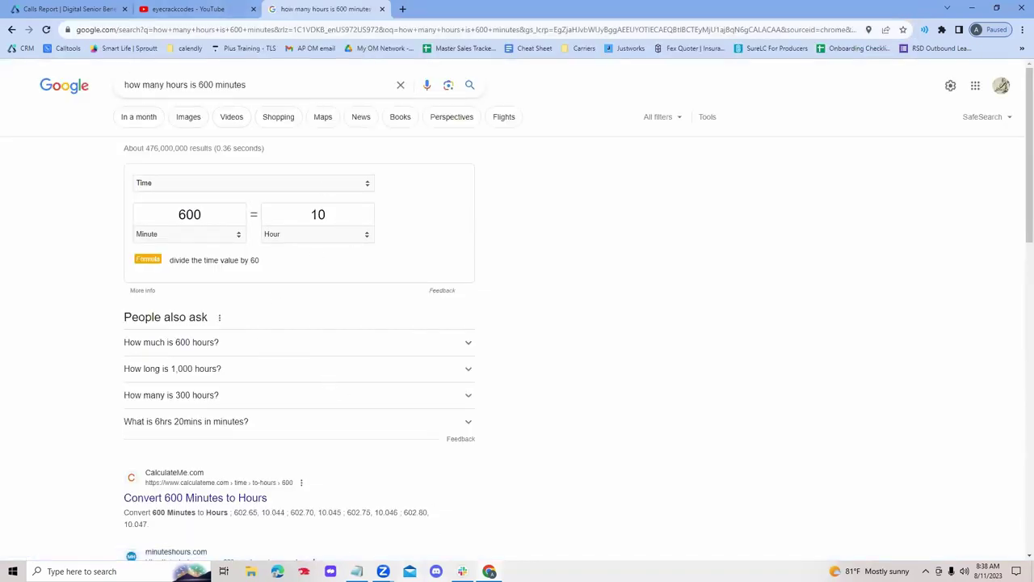
Step: In the Notepad note, replace "one call equals one minute" with "equals 10 hours" after "600 mins"
key("alt+Tab")
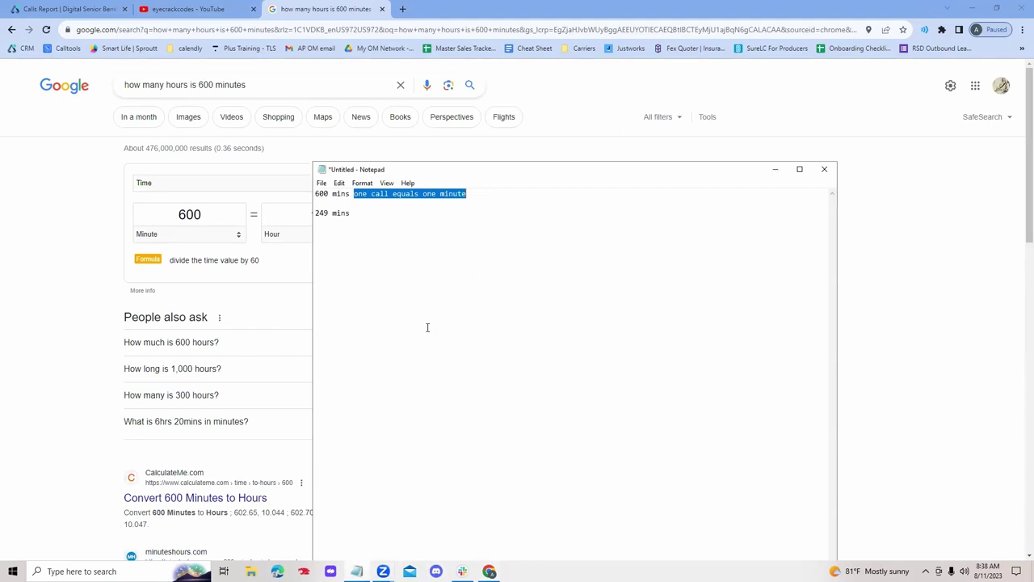
left_click(474, 192)
key("BackSpace")
key("BackSpace")
key("BackSpace")
key("BackSpace")
key("BackSpace")
key("BackSpace")
key("BackSpace")
key("BackSpace")
key("BackSpace")
key("BackSpace")
key("BackSpace")
key("BackSpace")
key("BackSpace")
key("BackSpace")
key("BackSpace")
key("BackSpace")
key("BackSpace")
key("BackSpace")
key("BackSpace")
key("BackSpace")
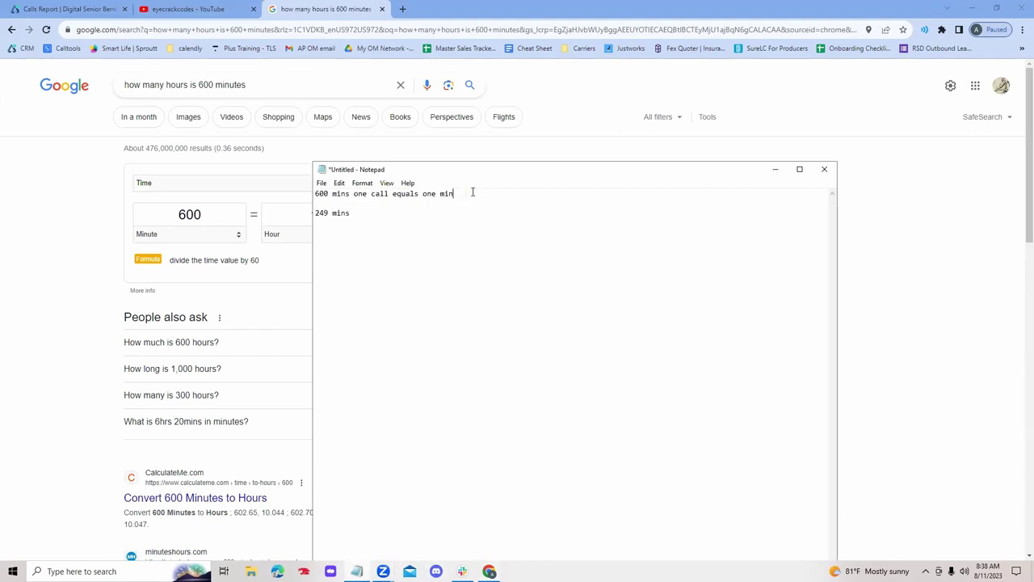
key("BackSpace")
key("BackSpace")
key("BackSpace")
key("BackSpace")
key("BackSpace")
key("BackSpace")
key("BackSpace")
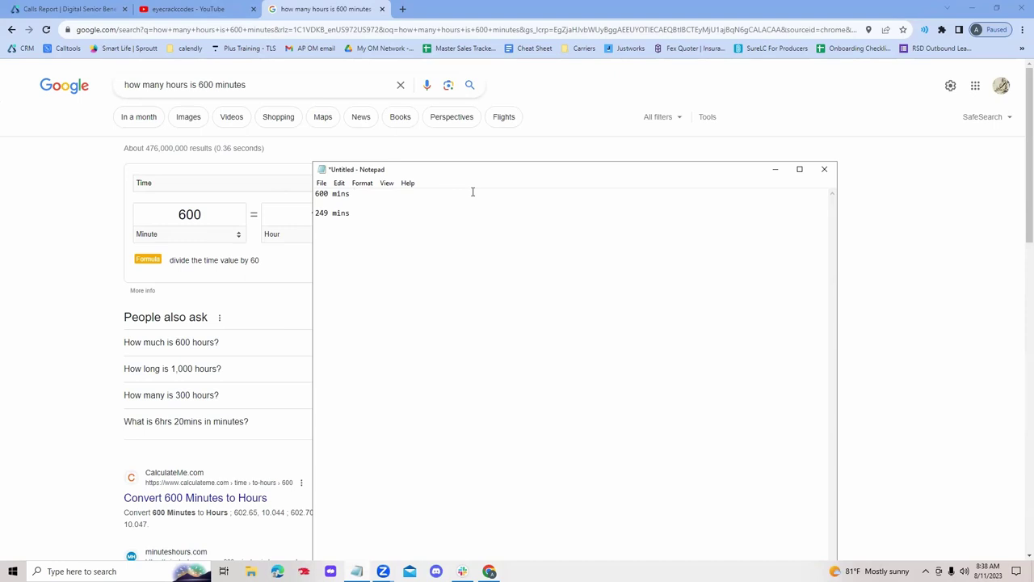
type("equals 10 hours")
left_click(361, 213)
Step: Change the Google search to "how many hours is 249 minutes" and run it
left_click(259, 68)
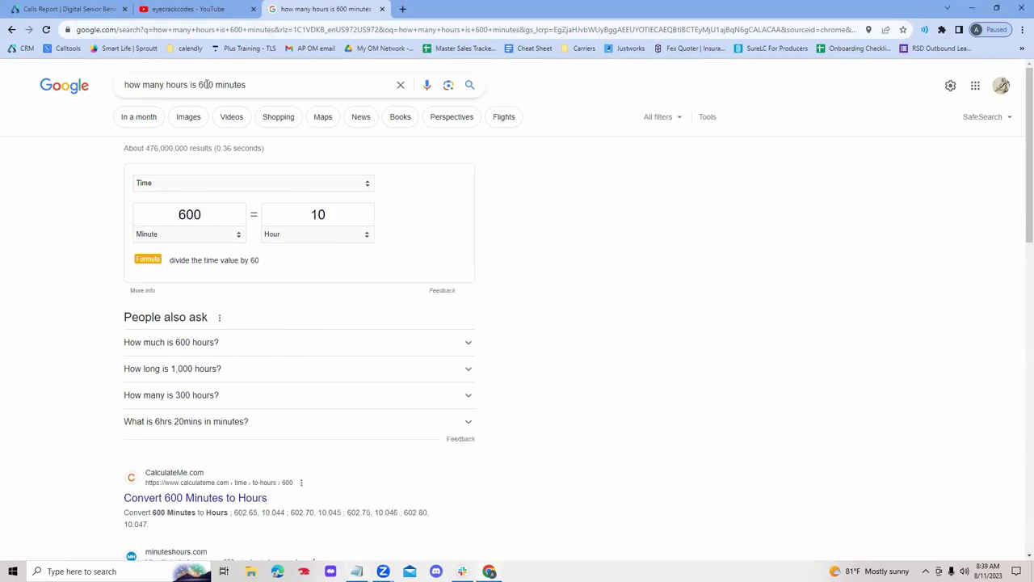
left_click_drag(214, 84, 197, 85)
type("249")
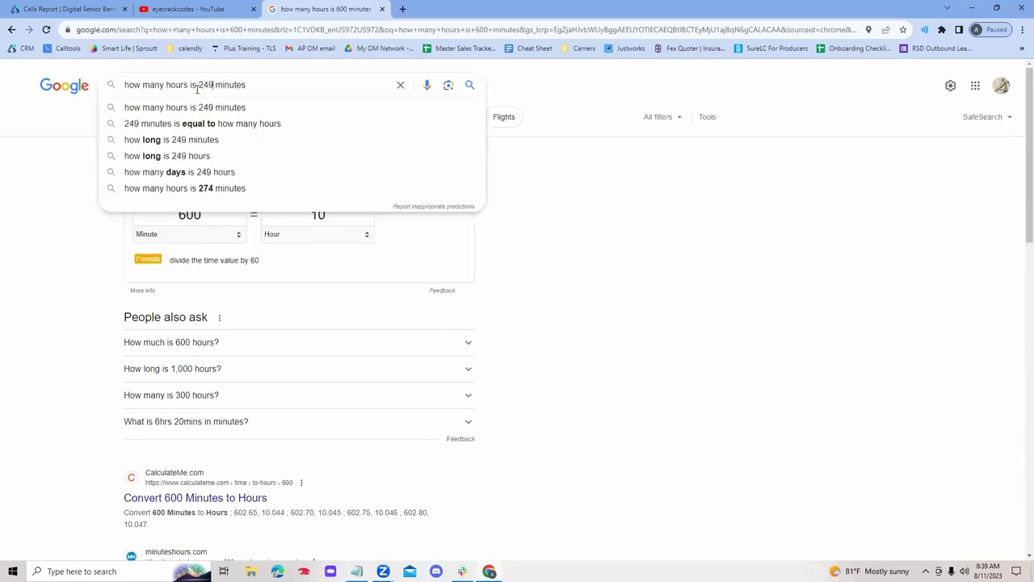
key("Return")
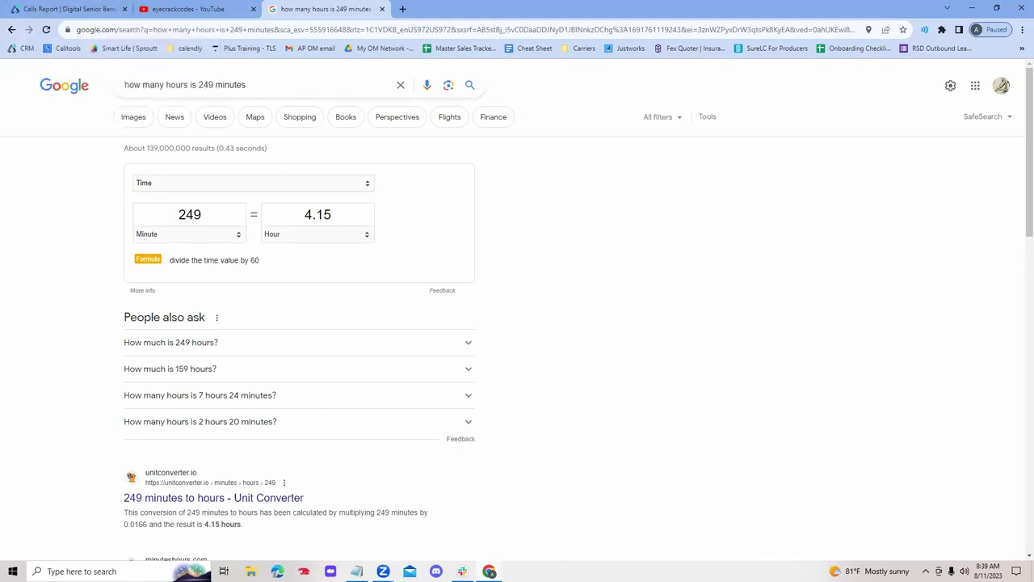
Step: In the Notepad note, add "6 hours" after "249 mins" and write "total of 16 hours" on a separate line below
left_click(356, 572)
type("6 hours")
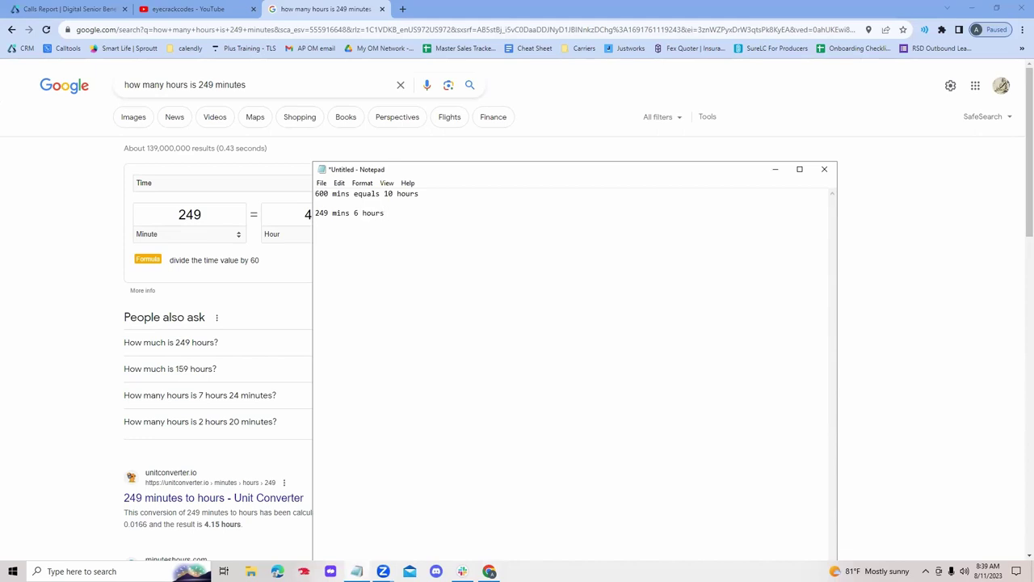
key("Return")
key("Return")
type("total")
key("BackSpace")
key("BackSpace")
type("al of 16 hours")
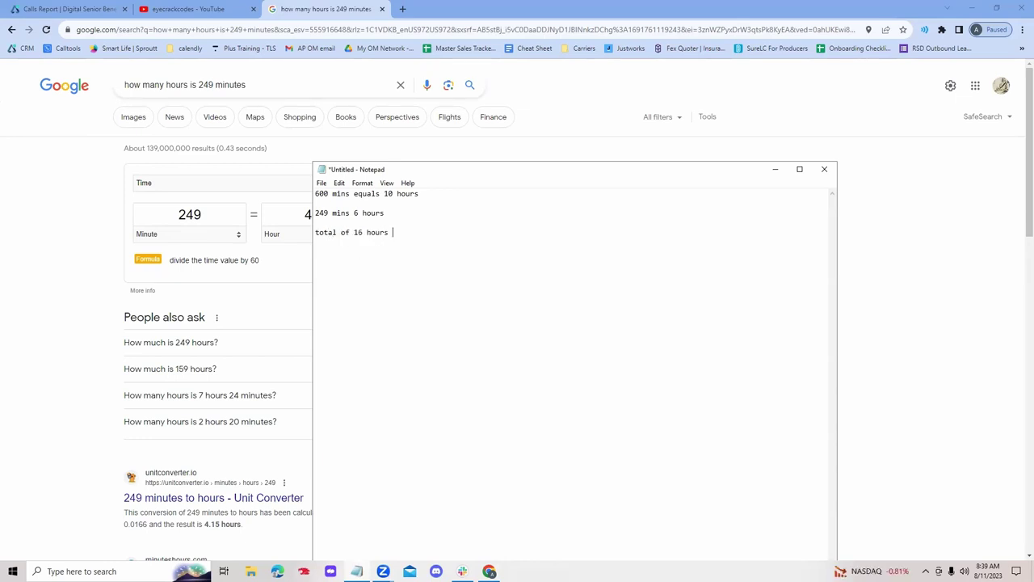
Step: Add "2 days" as a new line below the total and decline the incoming call
key("Return")
type("2 days")
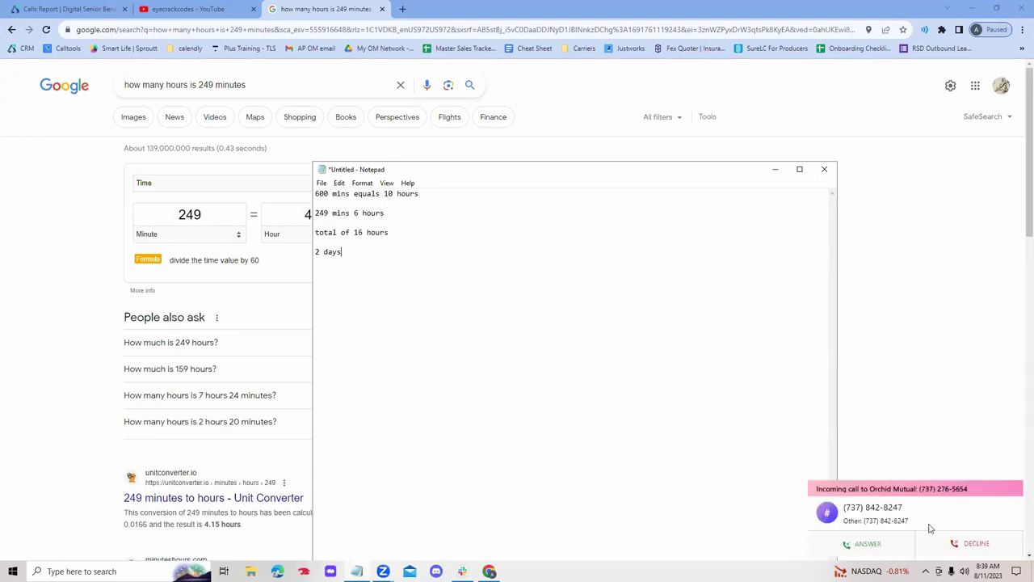
left_click(970, 544)
Step: Highlight the "2 days" line and return to the Calls Report in the browser
key("shift+Home")
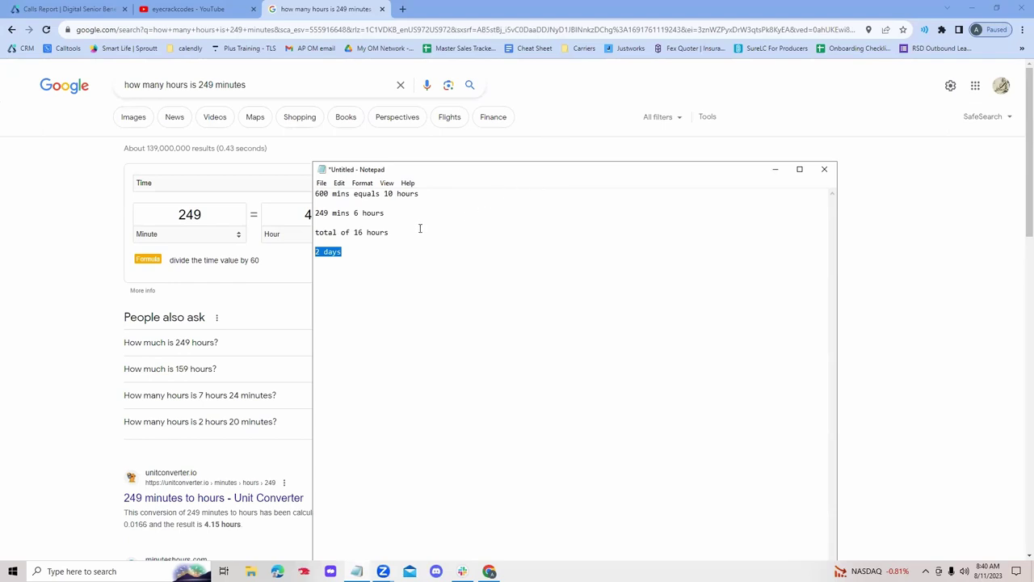
left_click(78, 4)
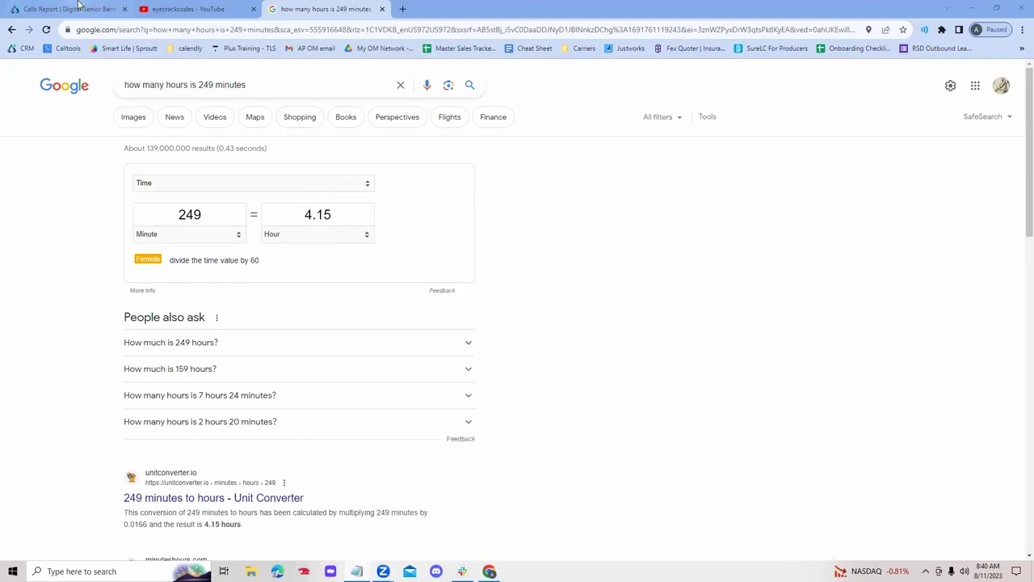
Step: Return to the CRM, open the account page and highlight the Monthly Production Goal value for review
left_click(79, 6)
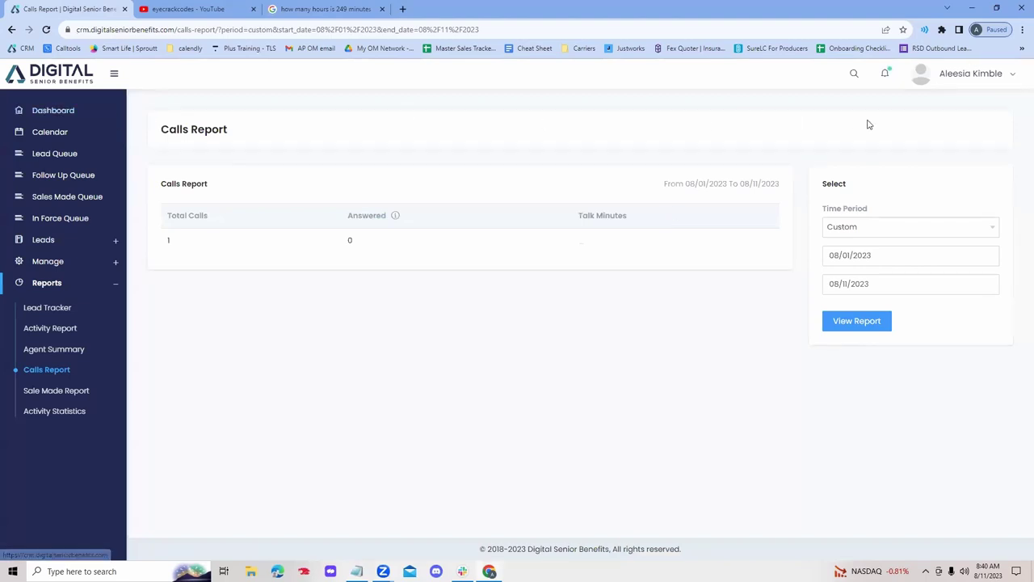
left_click(970, 74)
left_click(939, 111)
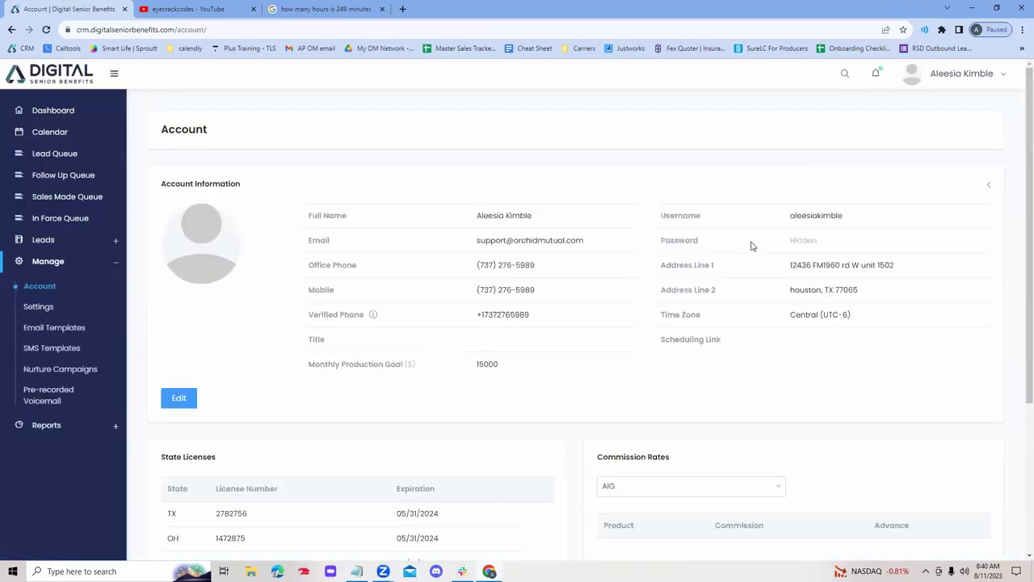
scroll(485, 154, "down", 3)
double_click(487, 148)
left_click(486, 149)
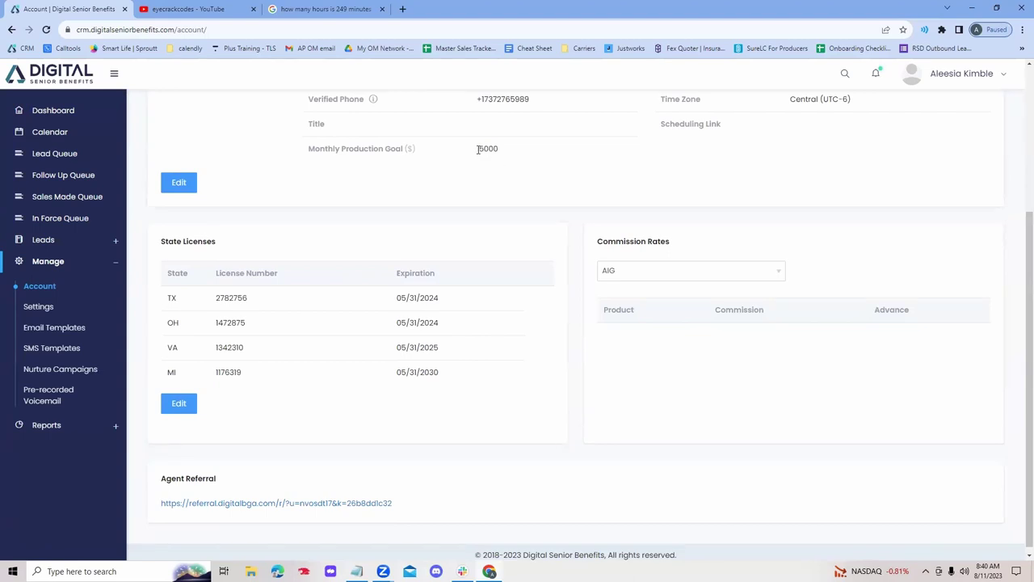
left_click_drag(478, 150, 484, 149)
left_click(487, 156)
left_click_drag(478, 153, 496, 161)
left_click(495, 152)
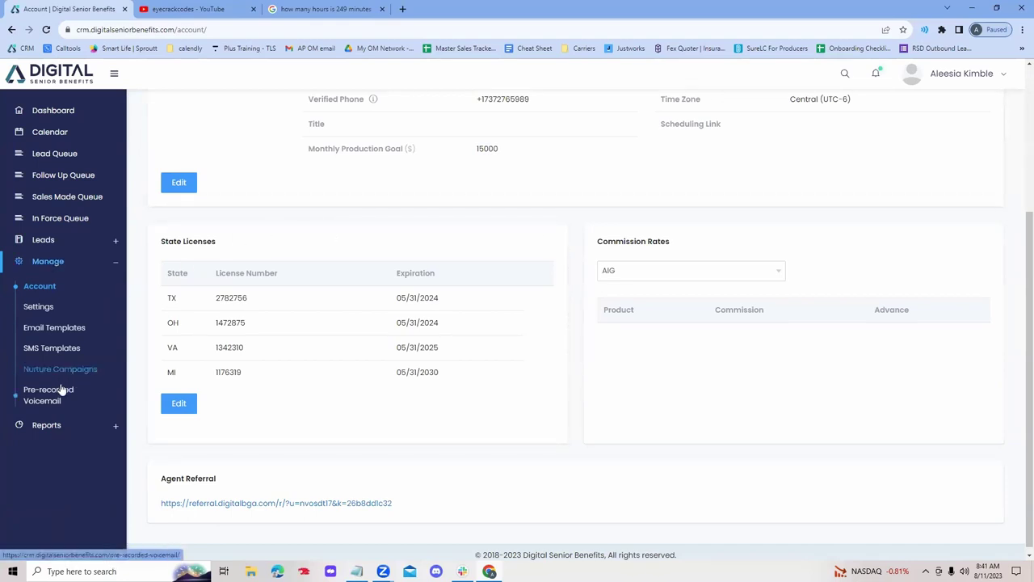
Step: Open the Lead Tracker report and run it for a custom period from 08/01/2023 to 08/11/2023
mouse_move(462, 570)
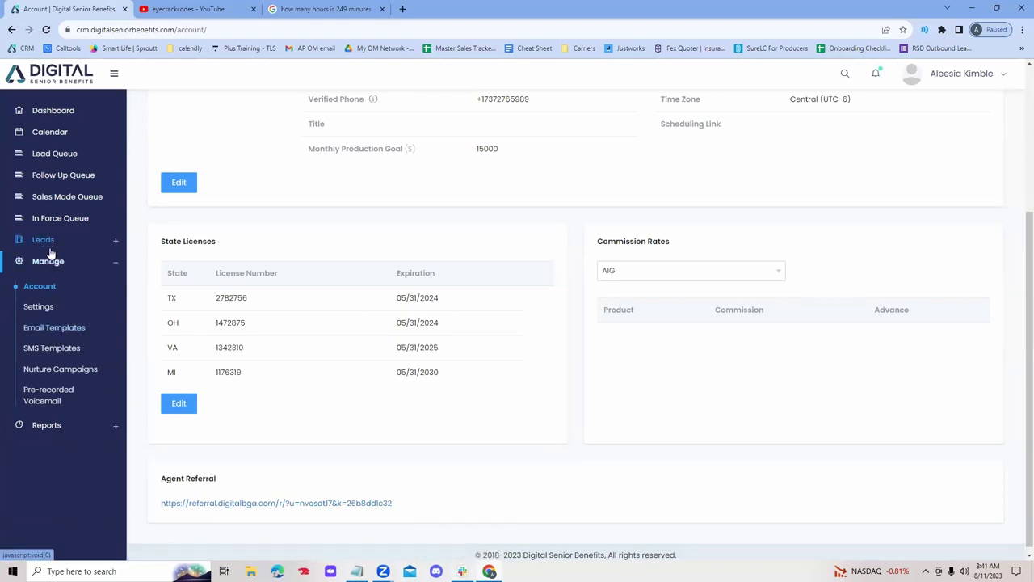
left_click(56, 424)
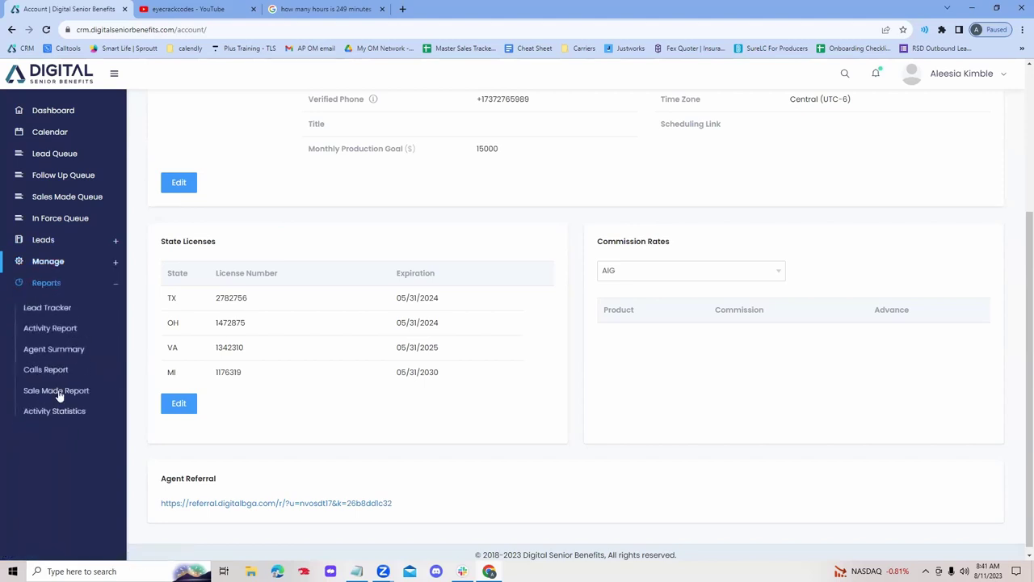
left_click(49, 311)
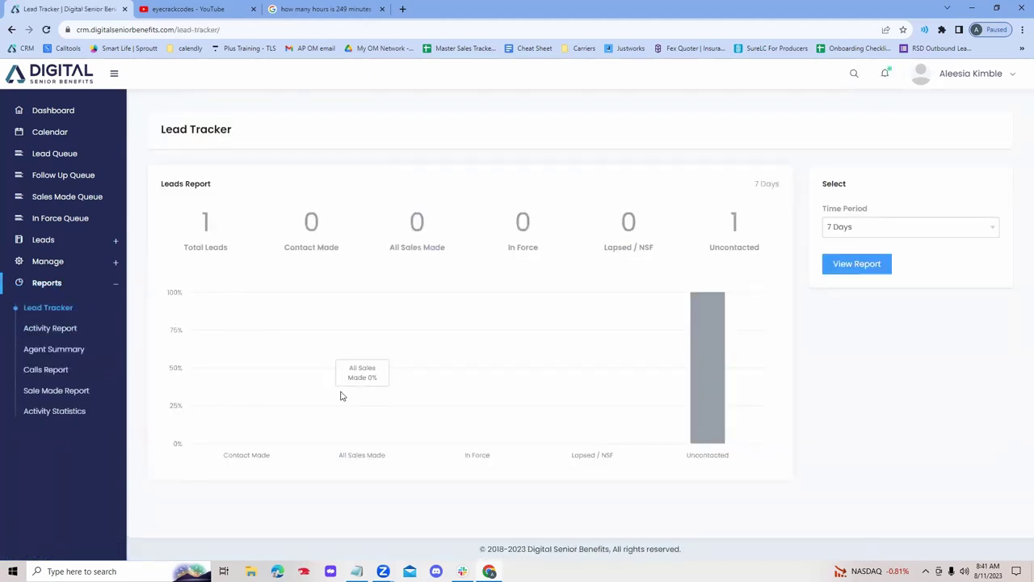
left_click(866, 231)
scroll(859, 340, "down", 2)
left_click(855, 358)
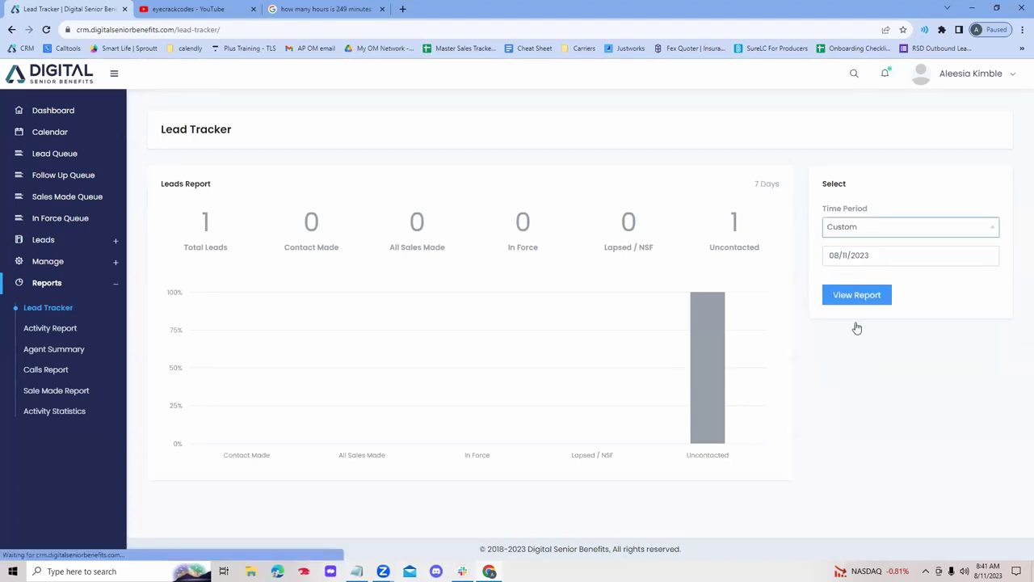
left_click(850, 260)
left_click(875, 318)
left_click(859, 326)
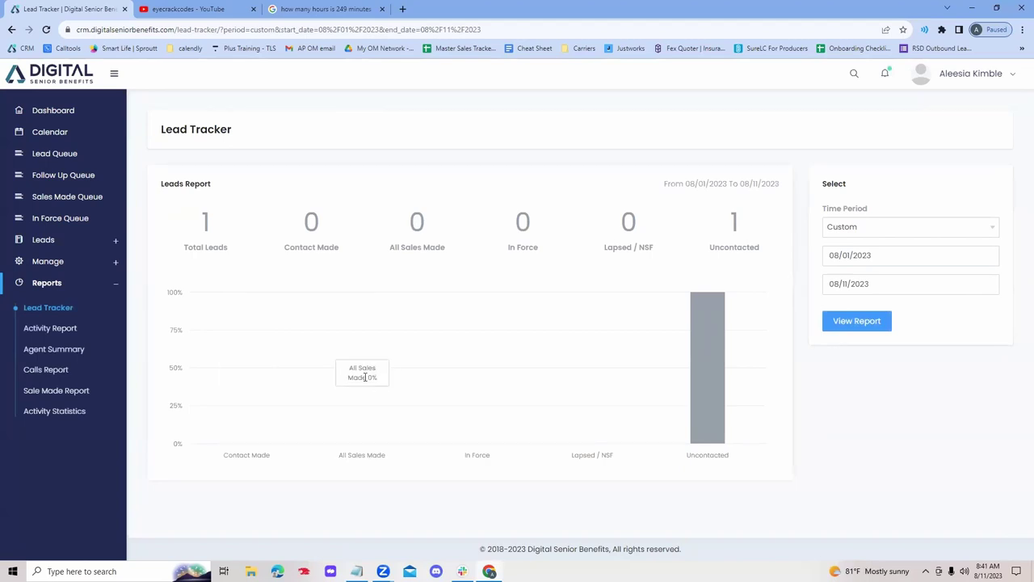
Step: Highlight the All Sales Made label below the Lead Tracker chart, then clear the selection
triple_click(341, 452)
left_click(392, 462)
triple_click(375, 452)
left_click(403, 100)
Step: Switch to the Notepad note and highlight "600", "mins" and "10 hours" in its first line
left_click(356, 571)
type("2 days")
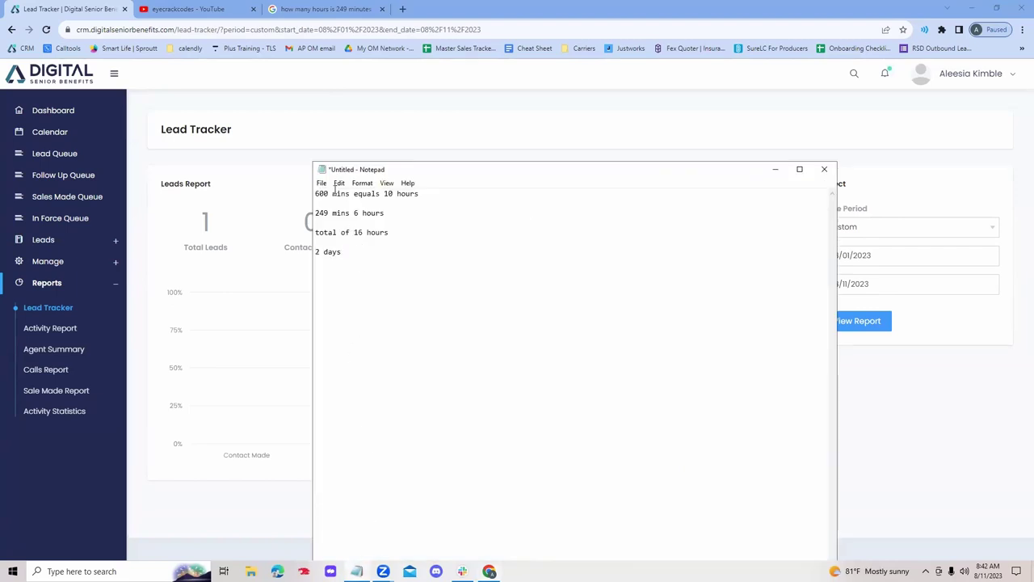
left_click_drag(331, 194, 316, 194)
key("Left")
left_click_drag(374, 194, 368, 195)
left_click(350, 196)
left_click_drag(335, 196, 334, 196)
left_click(350, 197)
mouse_move(333, 194)
left_mouse_down()
mouse_move(315, 202)
mouse_move(350, 195)
left_mouse_up()
left_click(346, 194)
left_click_drag(383, 194, 420, 194)
left_click(391, 214)
Step: Back in the Lead Tracker, highlight the Total Leads label and check the start date calendar without changing the date
left_click_drag(184, 246, 214, 247)
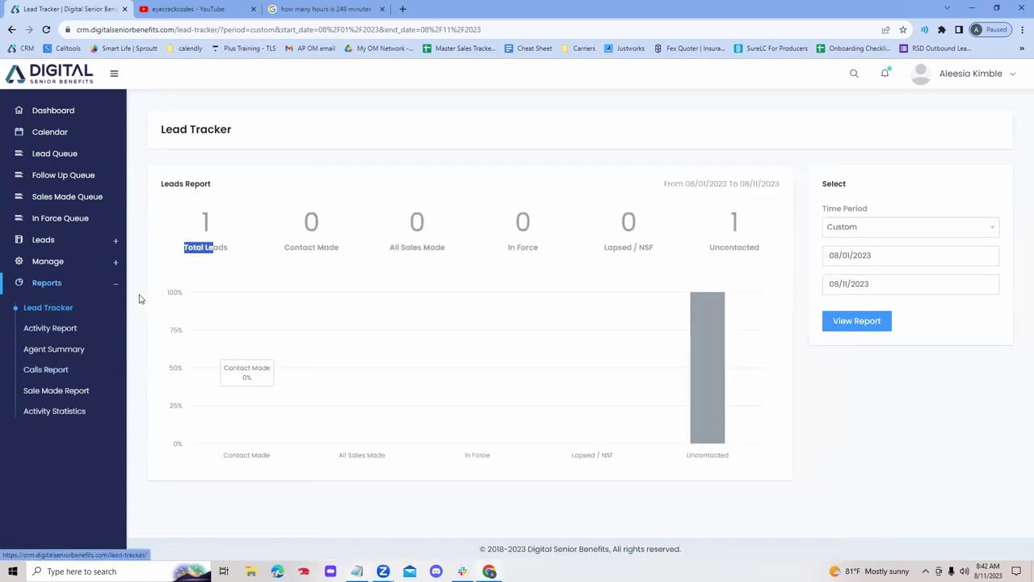
left_click(371, 306)
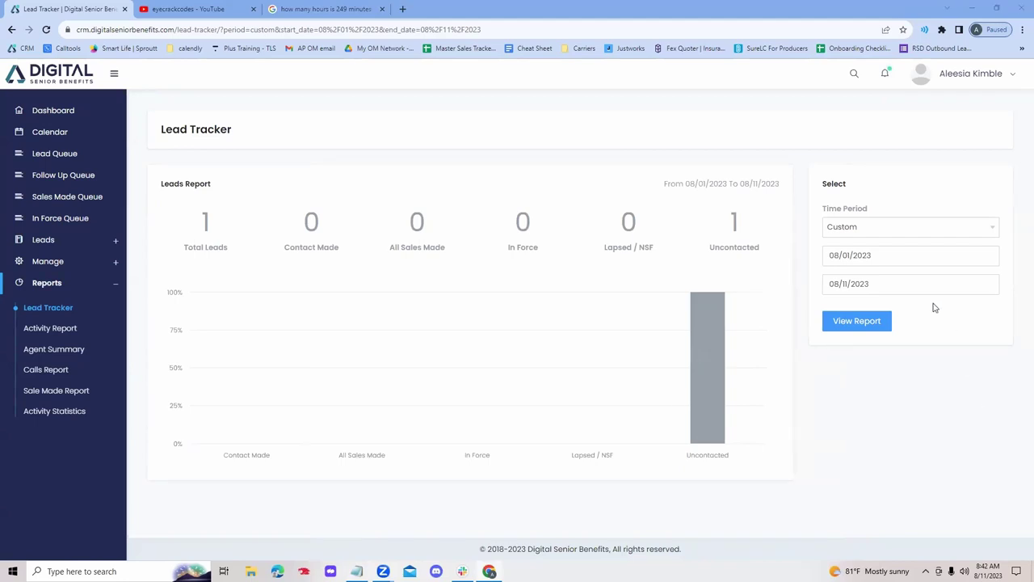
left_click(848, 257)
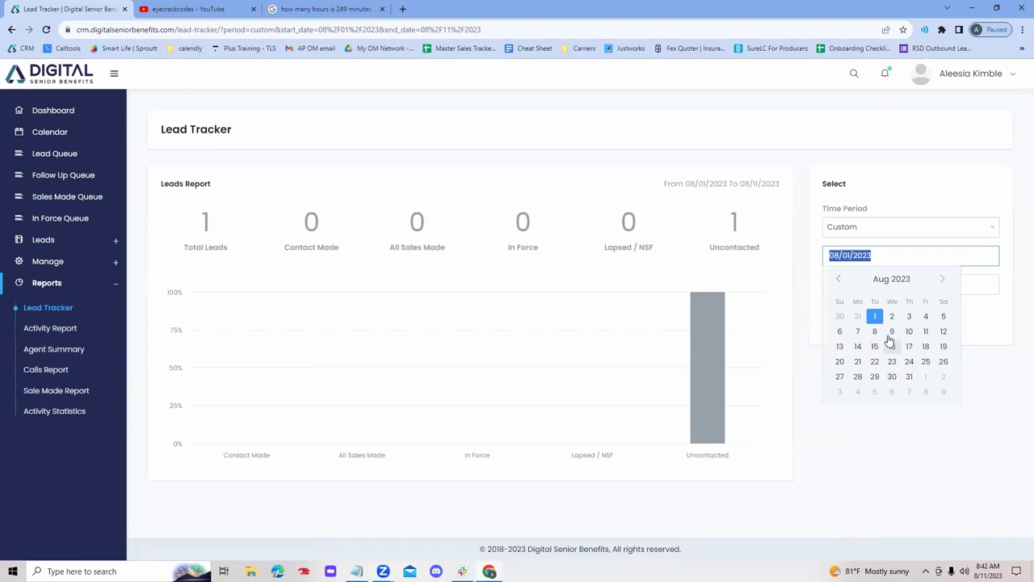
left_click(782, 306)
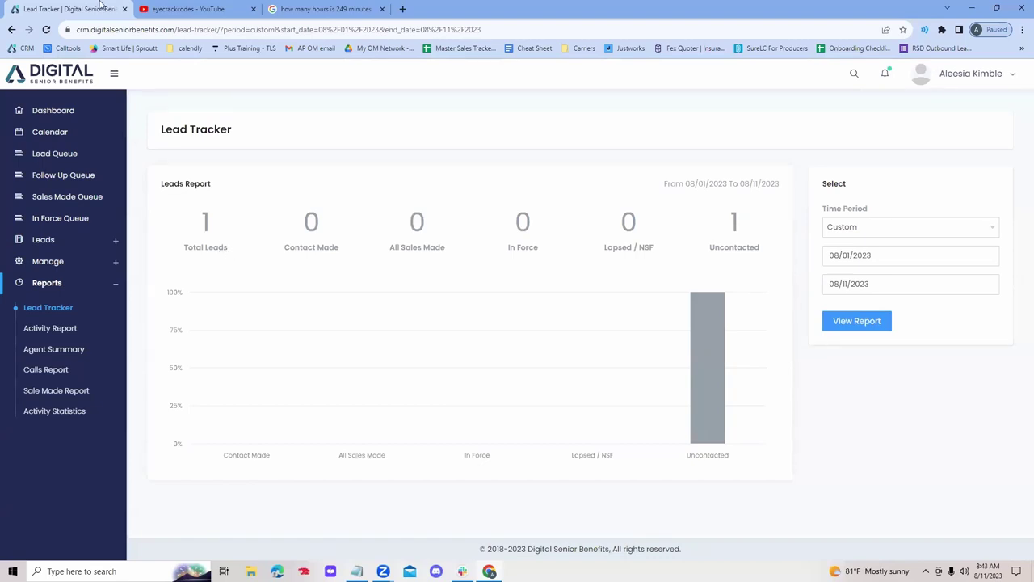
Step: Open the Calls Report and run it for a custom period from 08/01/2023 to 08/11/2023
left_click(53, 370)
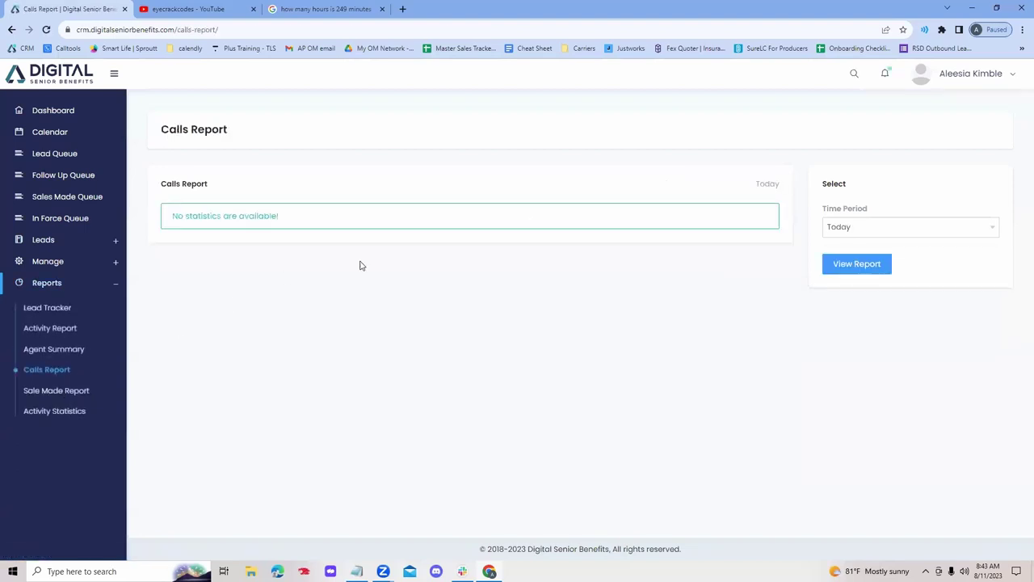
left_click(888, 232)
scroll(849, 324, "down", 3)
left_click(852, 358)
left_click(846, 254)
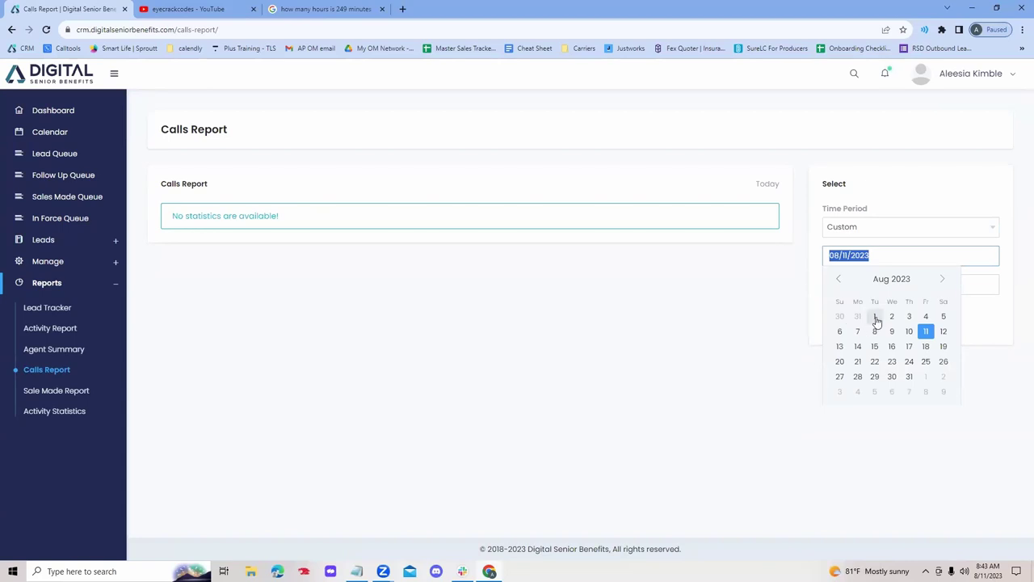
left_click(874, 319)
left_click(857, 320)
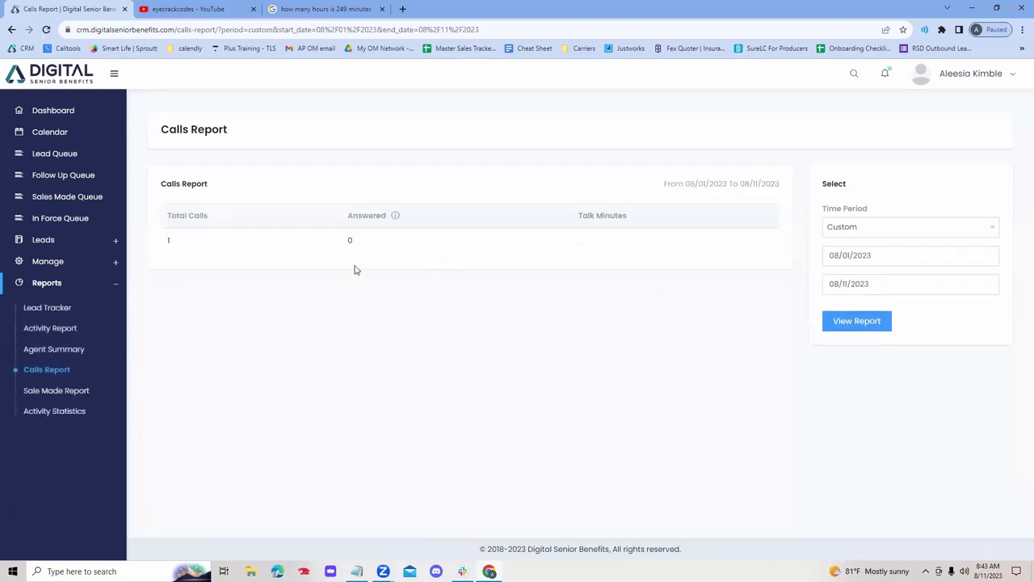